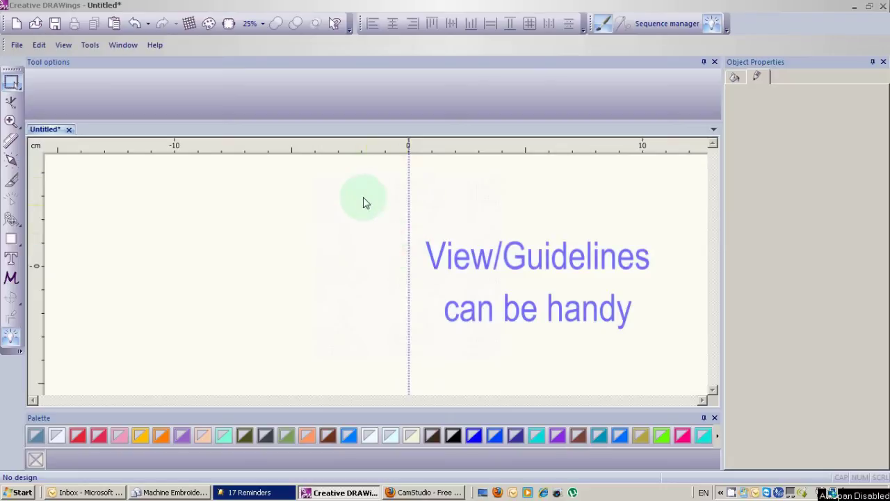
Add a horizontal guideline at 0 and draw a closed heart outline about 6.3 by 7.2 cm centred on the vertical guideline
{"action": "left_click_drag", "start_coordinate": [351, 149], "coordinate": [353, 265]}
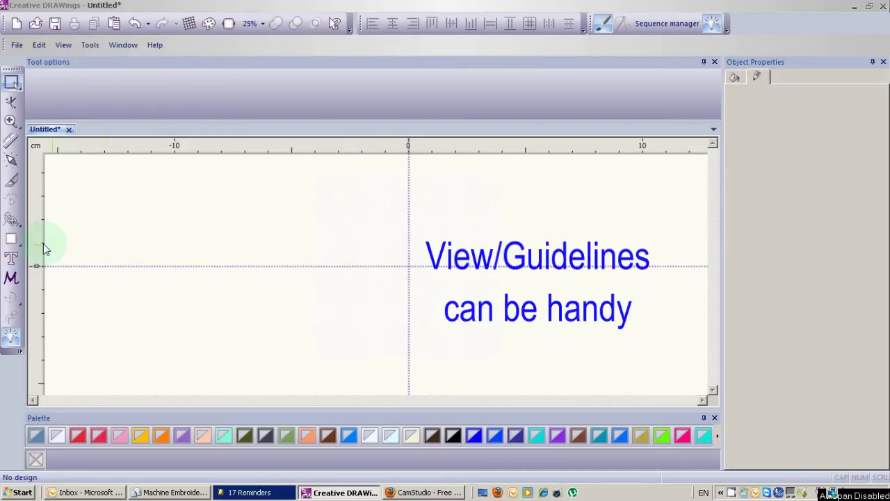
{"action": "left_click", "coordinate": [11, 220]}
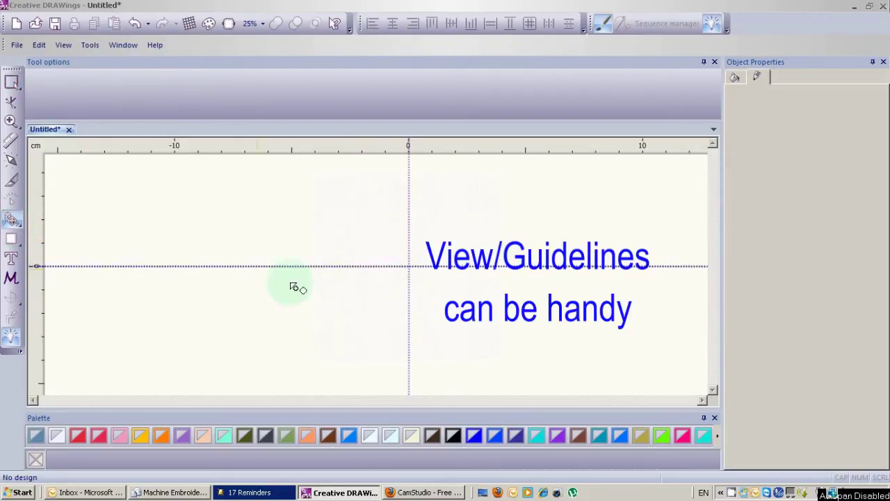
{"action": "left_click", "coordinate": [410, 369]}
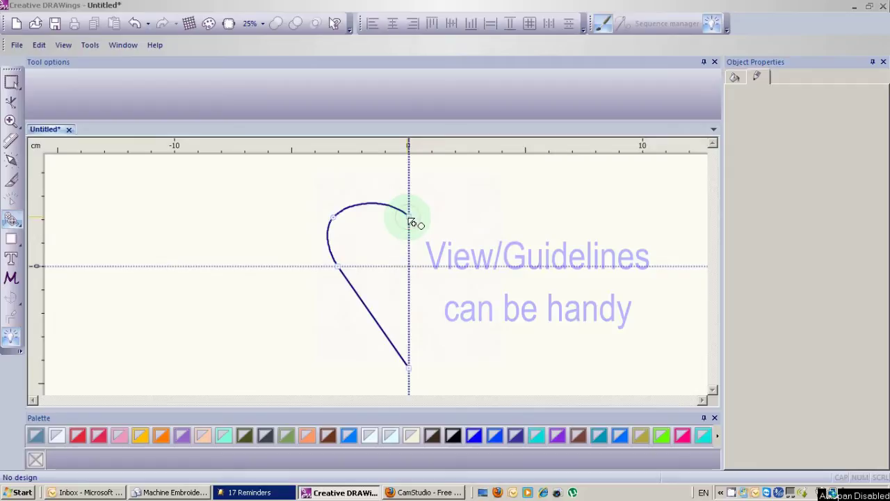
{"action": "left_click", "coordinate": [410, 218]}
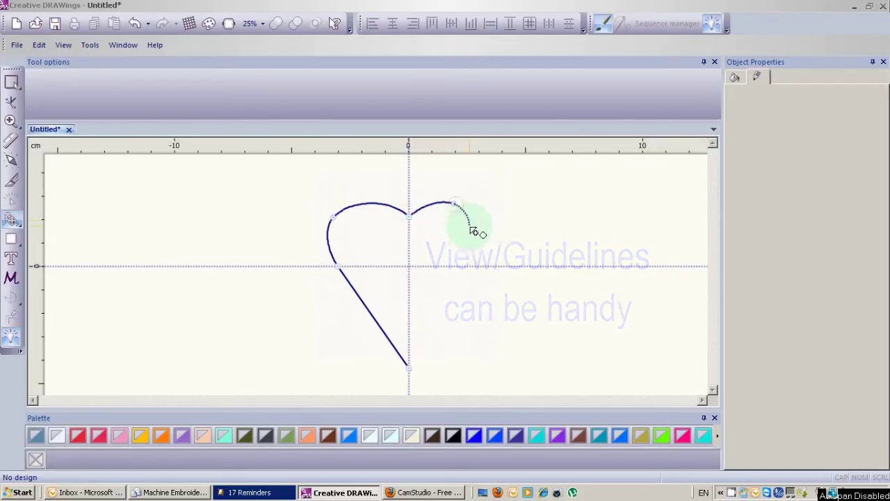
{"action": "left_click", "coordinate": [470, 267]}
{"action": "left_click", "coordinate": [410, 367]}
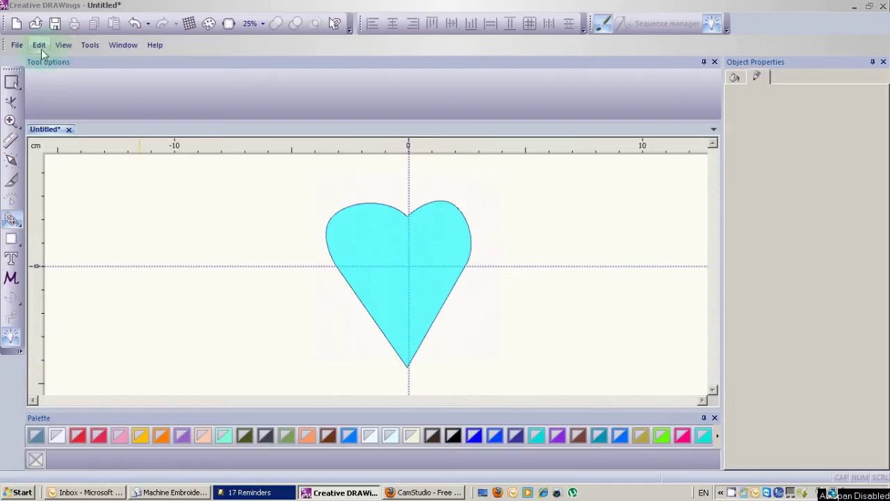
Reshape the heart to about 6.8 by 5.6 cm by widening its right lobe, lowering the notch node and raising the tip node
{"action": "left_click", "coordinate": [467, 220]}
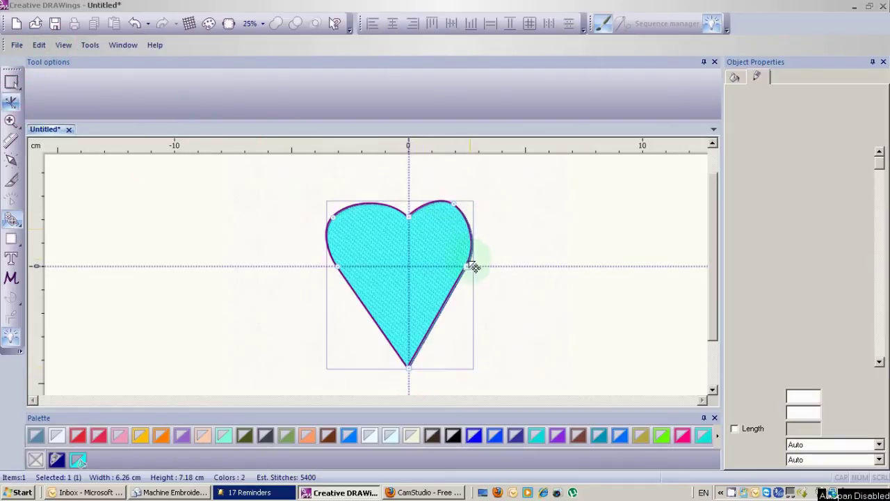
{"action": "left_click_drag", "start_coordinate": [480, 271], "coordinate": [463, 209]}
{"action": "left_click_drag", "start_coordinate": [411, 222], "coordinate": [412, 231]}
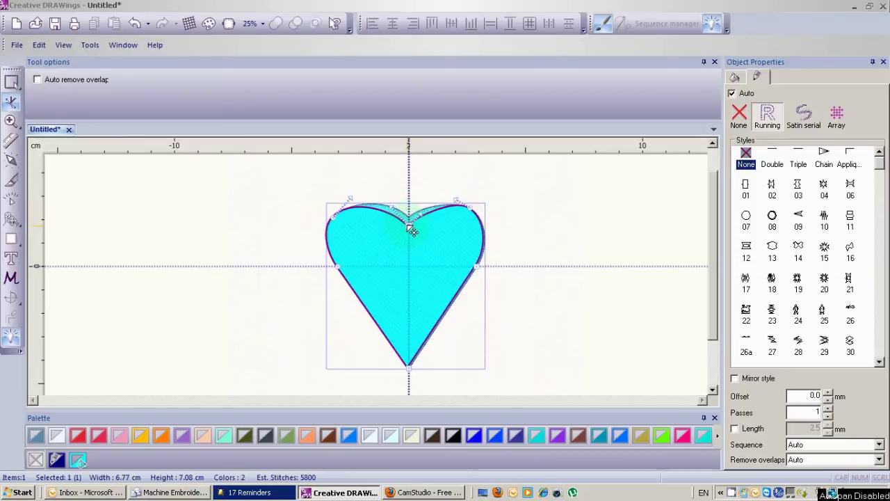
{"action": "left_click_drag", "start_coordinate": [410, 369], "coordinate": [410, 335]}
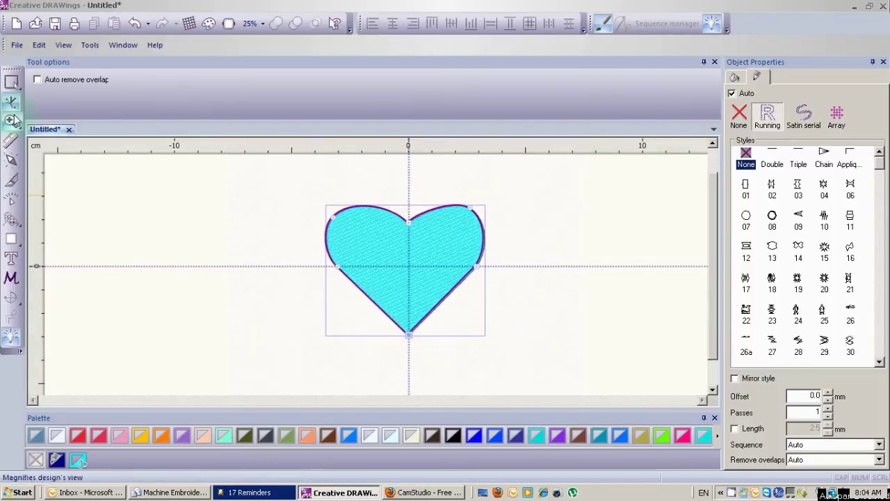
Hide the guidelines and convert the heart's two side nodes to smooth nodes
{"action": "left_click", "coordinate": [62, 45]}
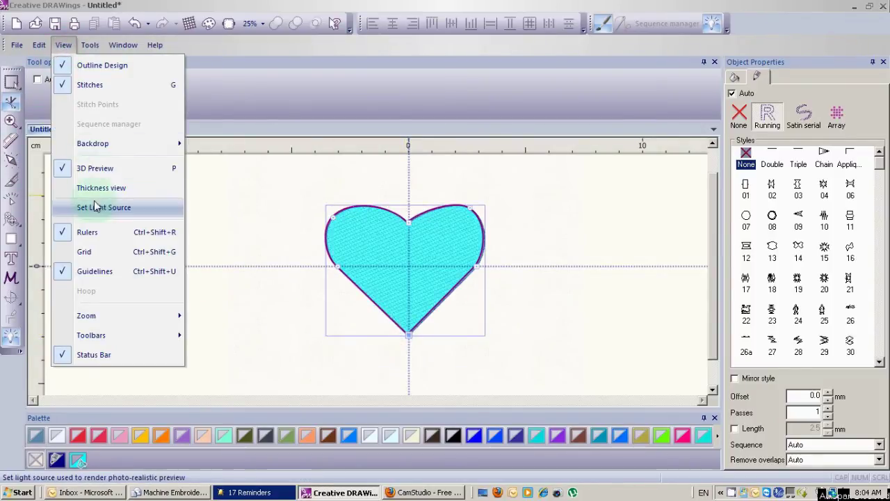
{"action": "left_click", "coordinate": [95, 271]}
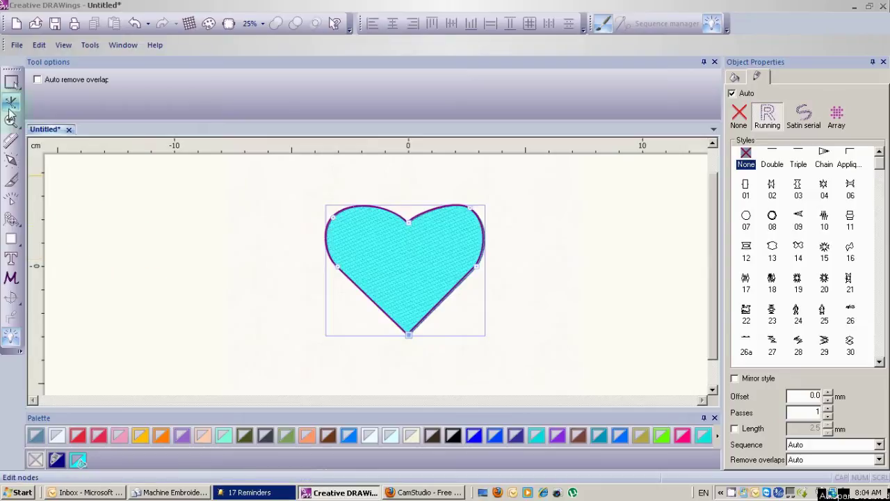
{"action": "left_click", "coordinate": [12, 81]}
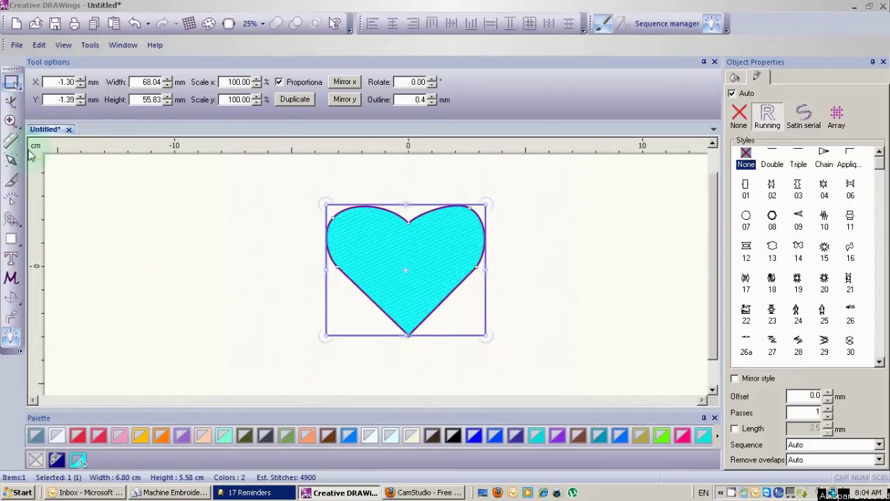
{"action": "left_click", "coordinate": [11, 101]}
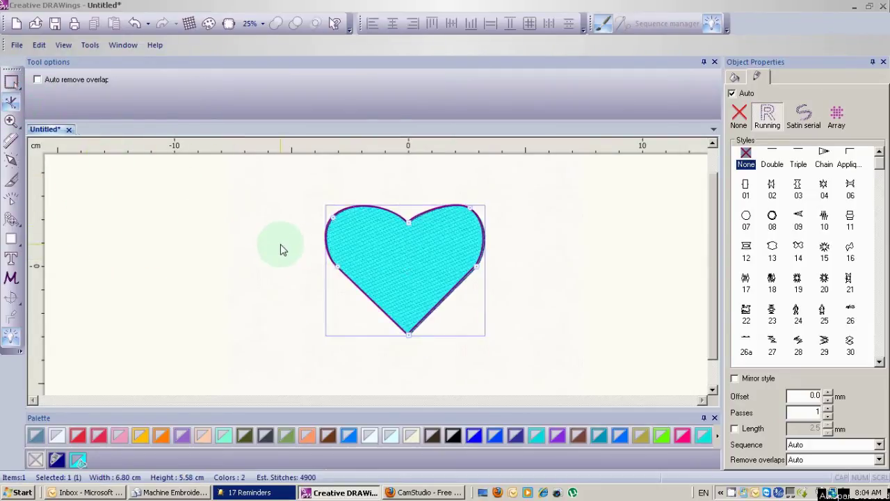
{"action": "left_click_drag", "start_coordinate": [298, 250], "coordinate": [498, 279]}
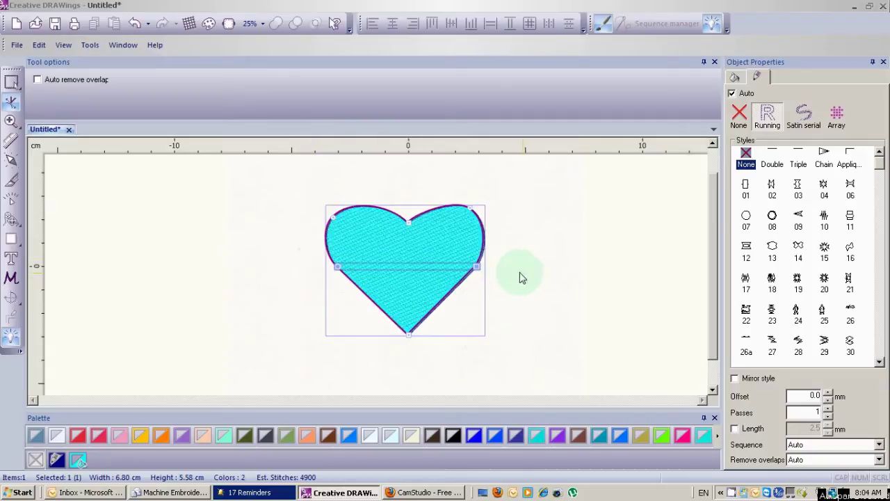
{"action": "right_click", "coordinate": [484, 274]}
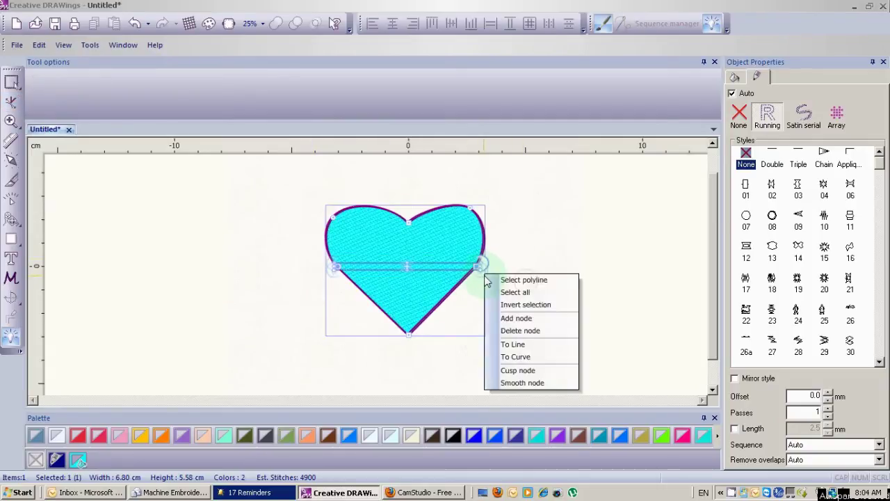
{"action": "left_click", "coordinate": [523, 384]}
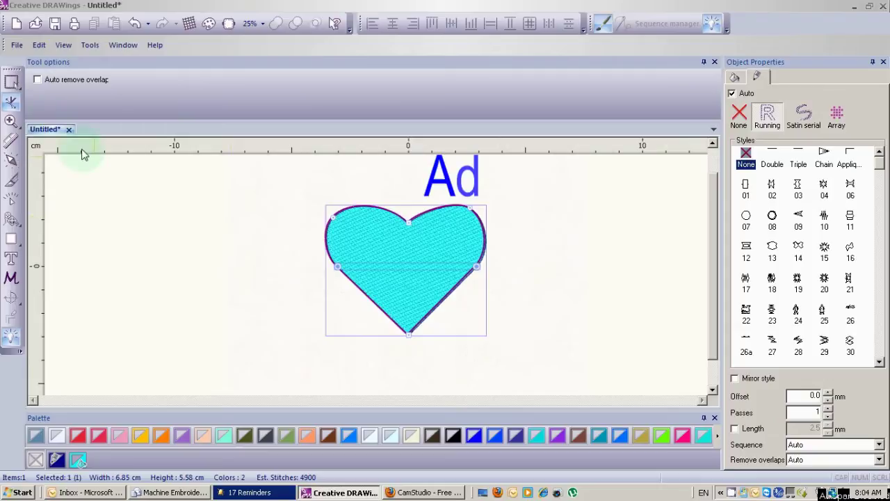
Narrow the heart to about 53 mm wide, and scale it proportionally to a height of 15 mm
{"action": "left_click", "coordinate": [11, 81]}
{"action": "left_click_drag", "start_coordinate": [330, 270], "coordinate": [362, 271]}
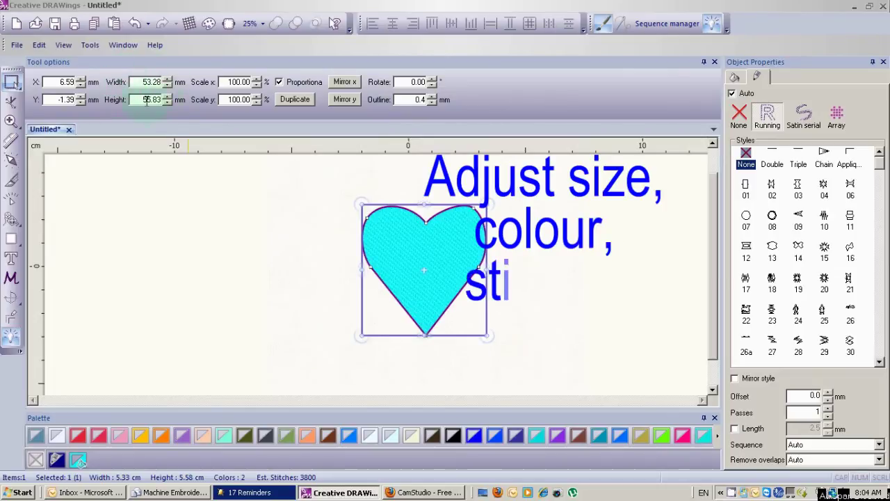
{"action": "type", "text": "15"}
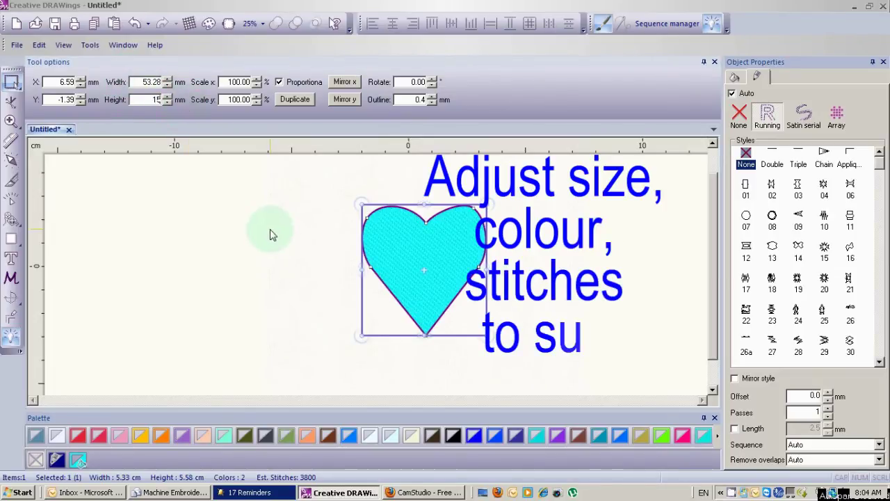
{"action": "key", "text": "Return"}
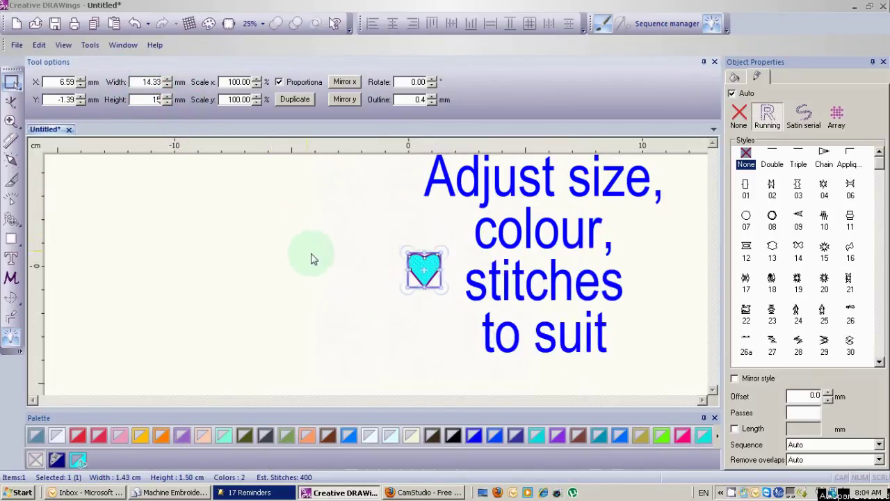
Give the heart a Satin fill, recolour it red and remove its outline
{"action": "left_click", "coordinate": [736, 78]}
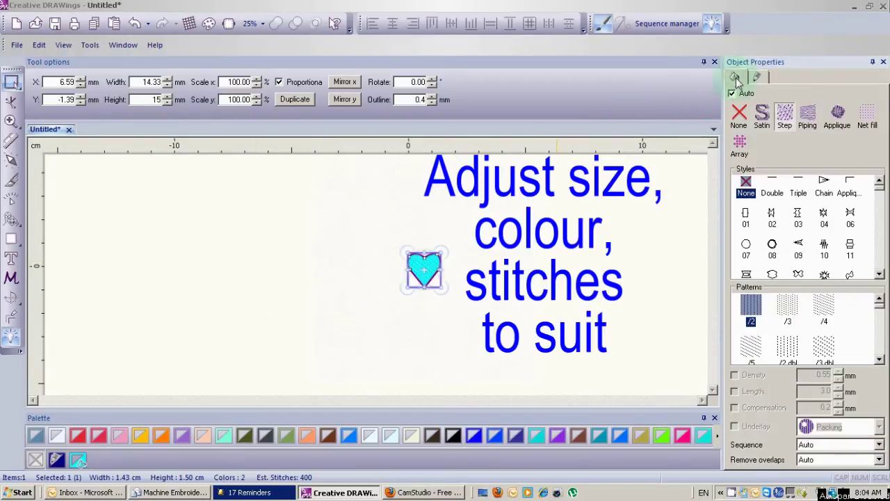
{"action": "left_click", "coordinate": [762, 116]}
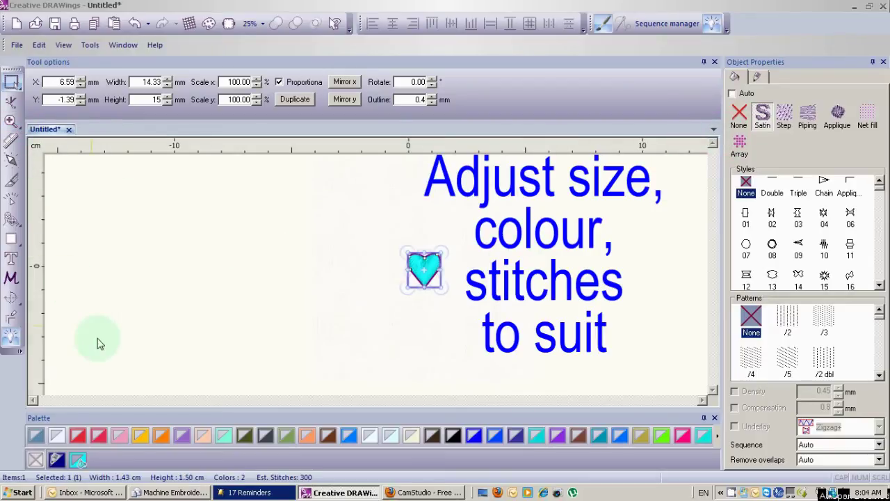
{"action": "left_click", "coordinate": [101, 438]}
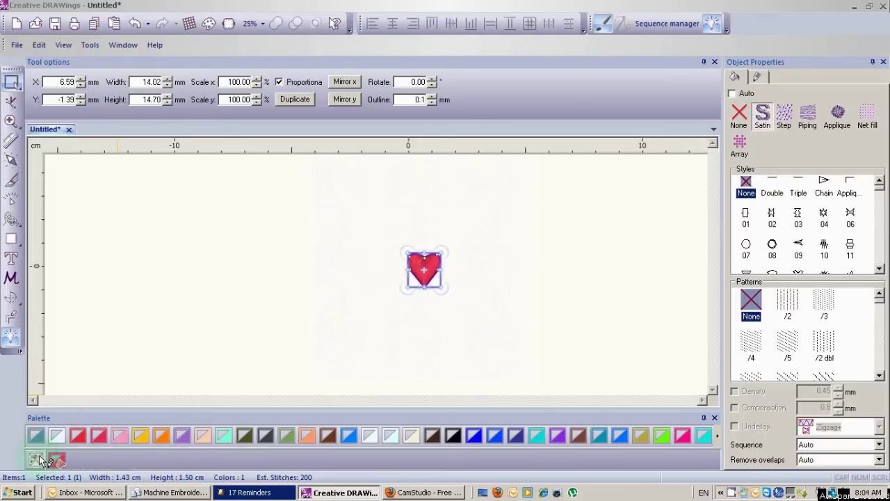
Divide the heart vertically from its upper notch to its lower tip with the Divide tool
{"action": "left_click", "coordinate": [11, 121]}
{"action": "left_click_drag", "start_coordinate": [395, 238], "coordinate": [454, 293]}
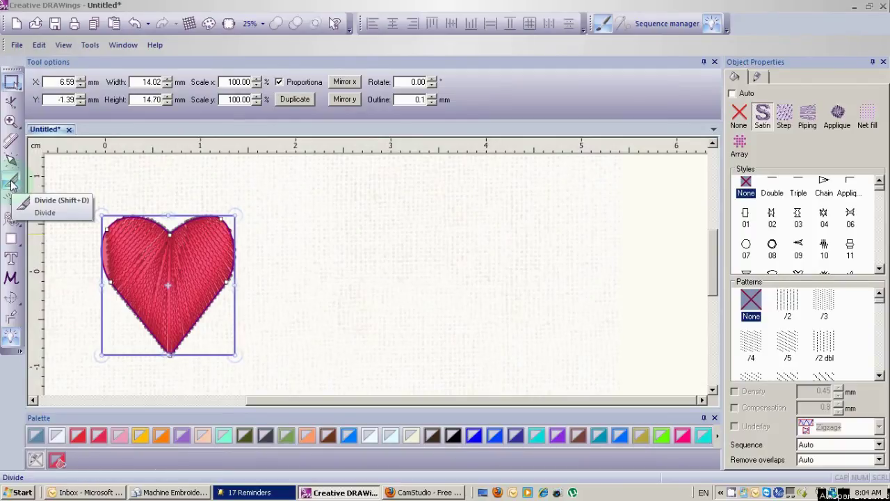
{"action": "left_click", "coordinate": [11, 183]}
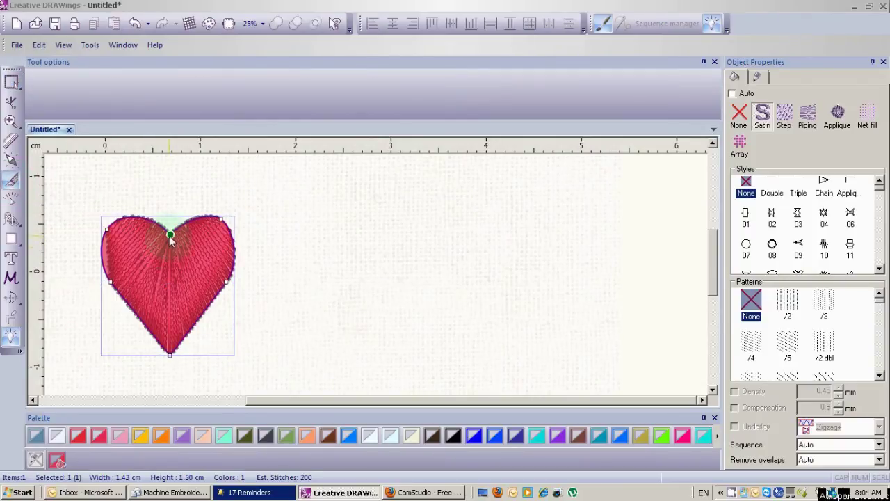
{"action": "left_click", "coordinate": [169, 353]}
{"action": "left_click", "coordinate": [73, 180]}
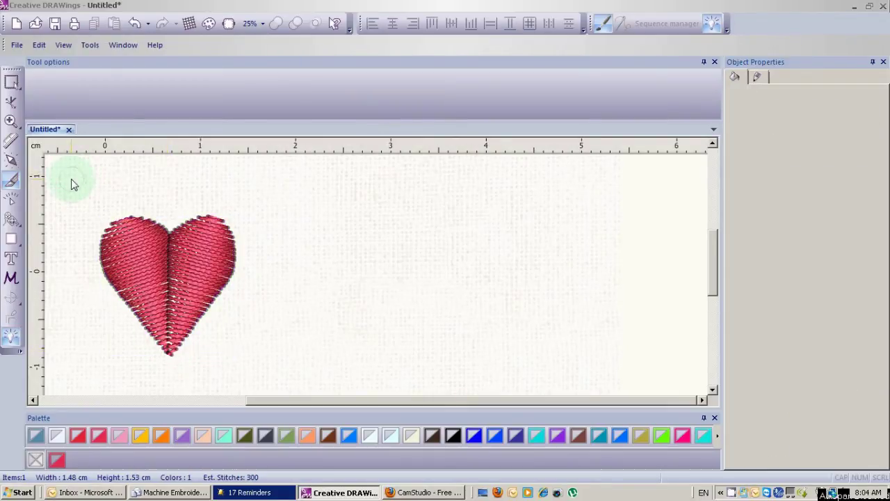
Set up a five-step circular array of the heart around a nearby centre, with start and end angles of 92°
{"action": "left_click", "coordinate": [13, 82]}
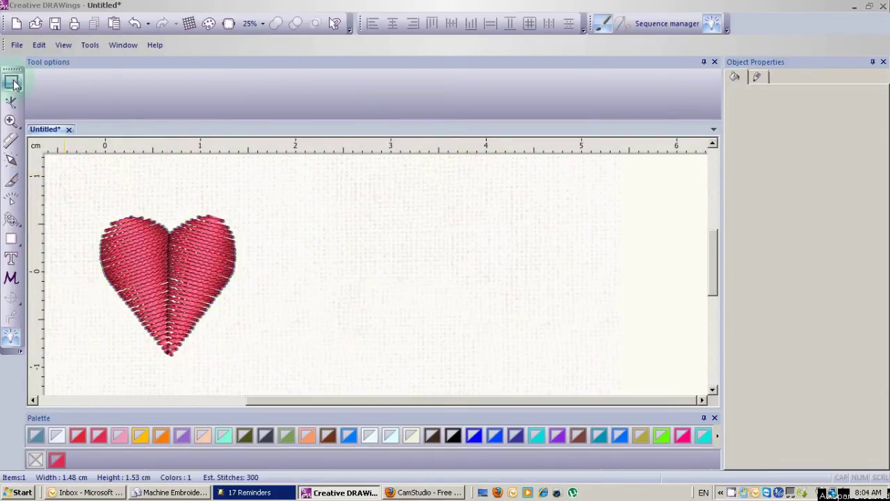
{"action": "left_click", "coordinate": [262, 28]}
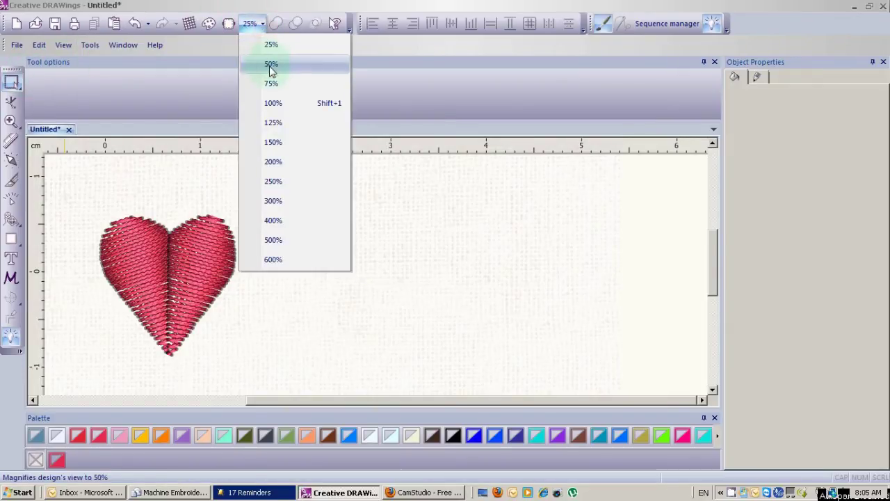
{"action": "left_click", "coordinate": [271, 64]}
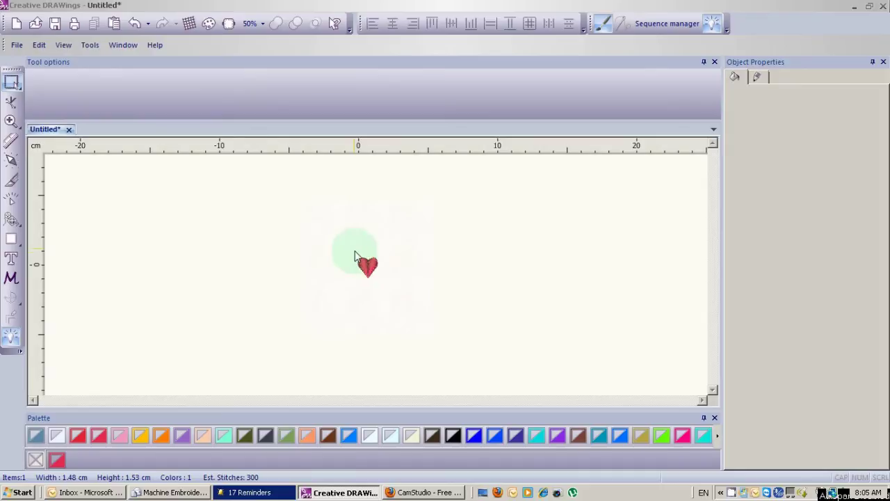
{"action": "left_click", "coordinate": [364, 269]}
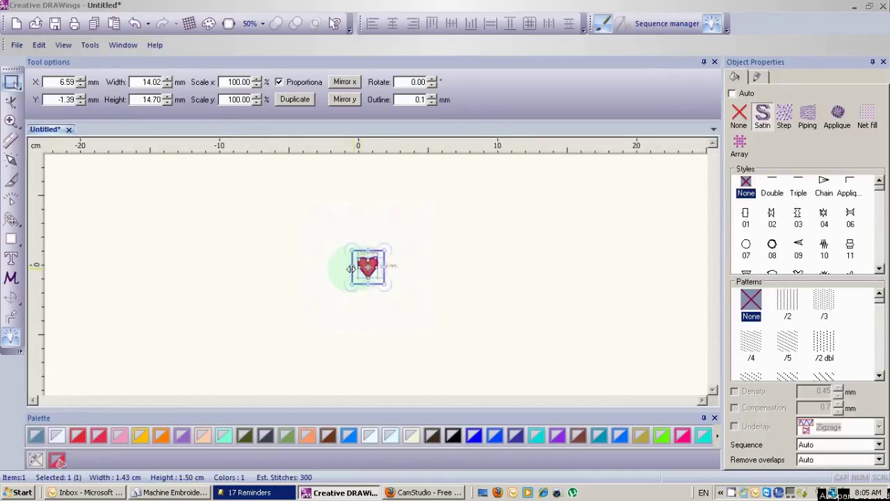
{"action": "left_click", "coordinate": [11, 302]}
{"action": "left_click_drag", "start_coordinate": [364, 275], "coordinate": [358, 251]}
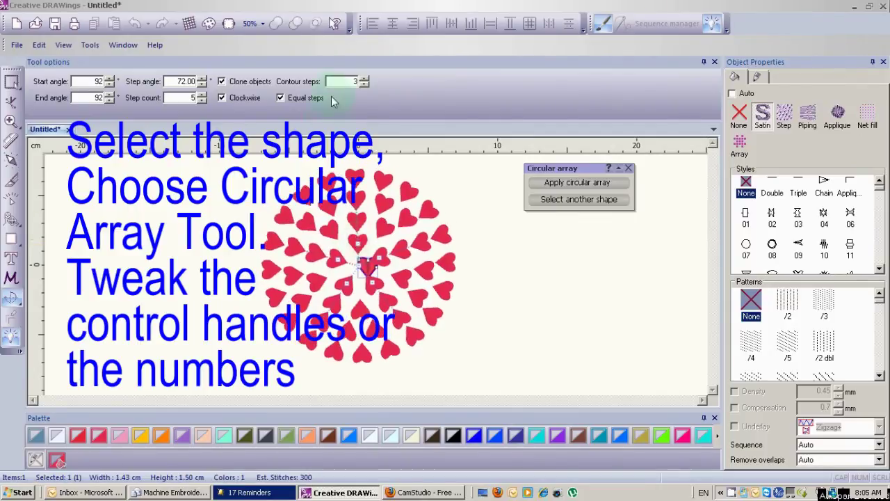
Try the array with 4 and 2 contour steps and without equal steps, then restore 3 contour steps with equal steps enabled
{"action": "left_click", "coordinate": [366, 81]}
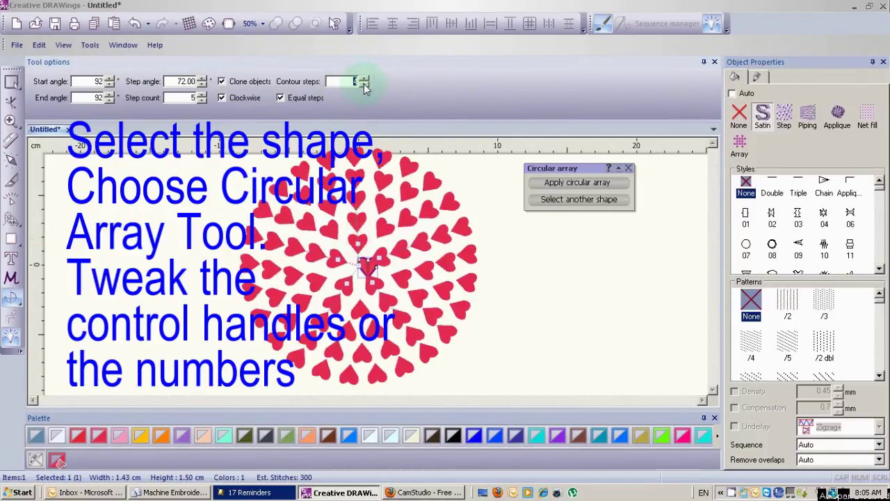
{"action": "left_click", "coordinate": [363, 85]}
{"action": "left_click", "coordinate": [363, 84]}
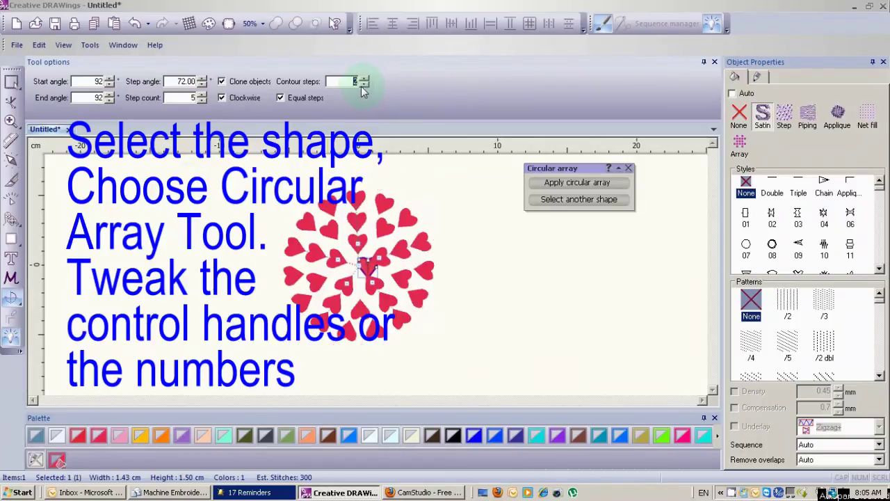
{"action": "left_click", "coordinate": [280, 98]}
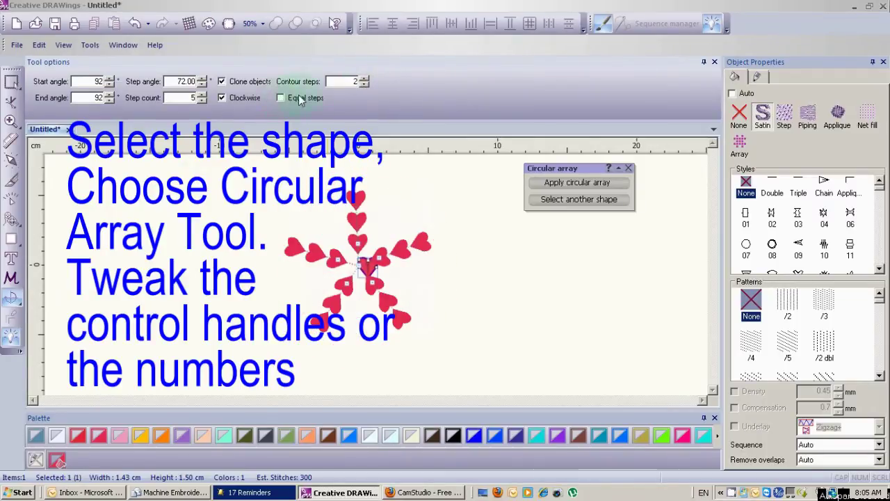
{"action": "left_click", "coordinate": [366, 82]}
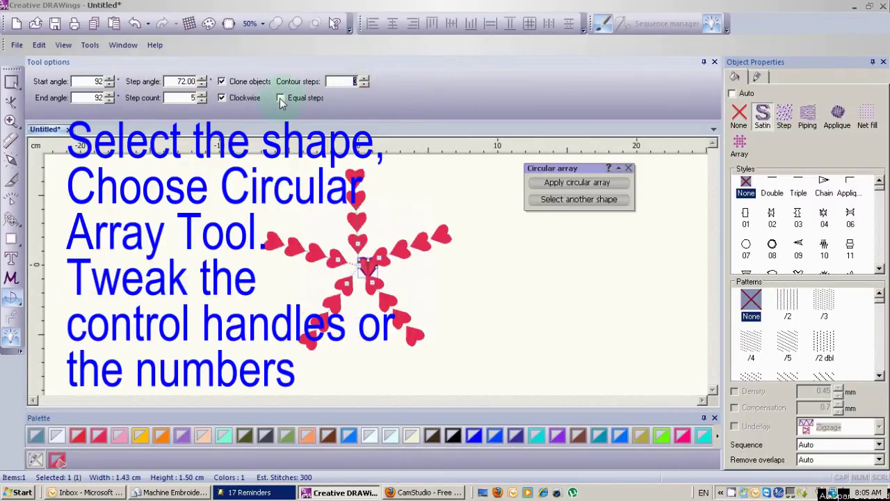
{"action": "left_click", "coordinate": [281, 98]}
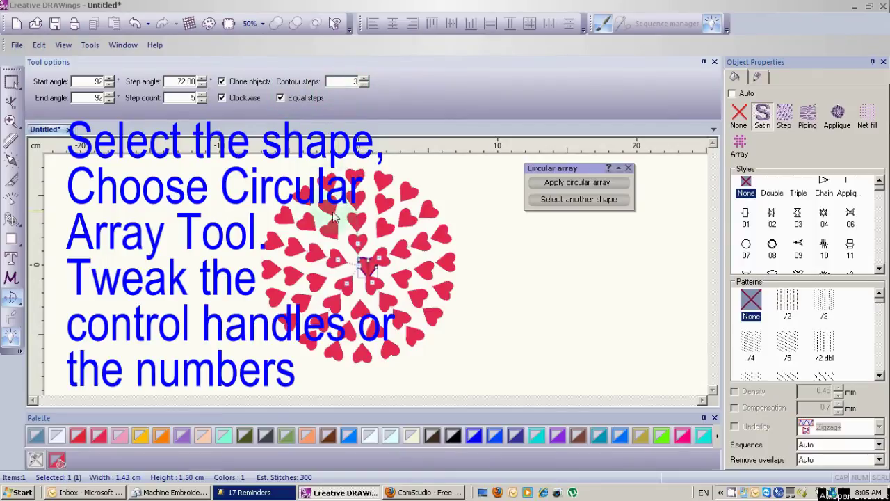
{"action": "left_click", "coordinate": [10, 120]}
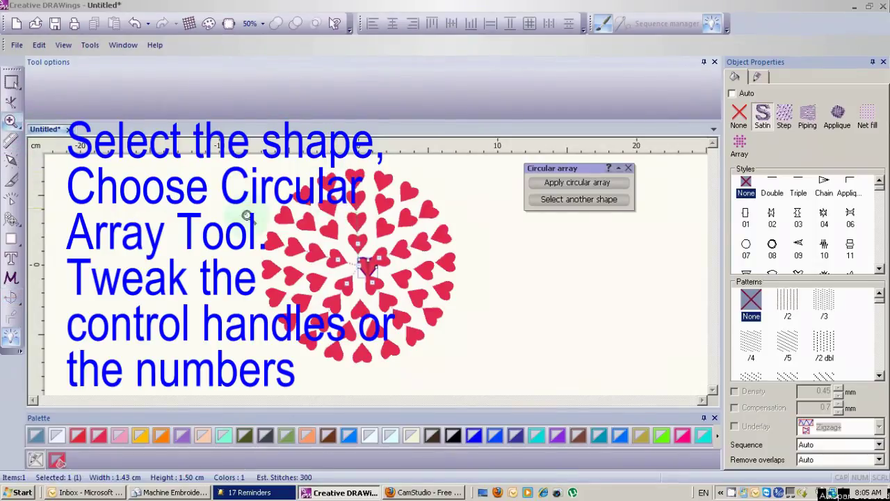
Rotate the highlighted hearts within the circular array around their own centres to vary their orientation, and apply the array
{"action": "left_click_drag", "start_coordinate": [306, 220], "coordinate": [425, 320]}
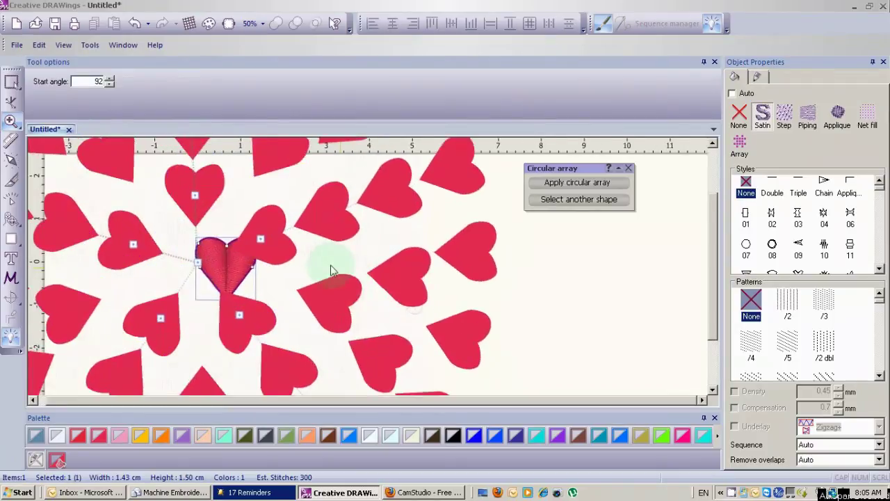
{"action": "left_click_drag", "start_coordinate": [182, 193], "coordinate": [188, 188]}
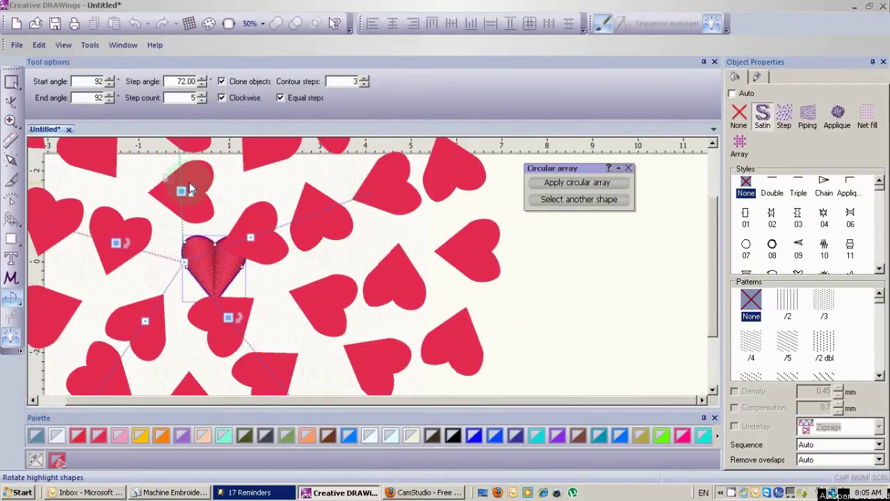
{"action": "scroll", "coordinate": [192, 186], "scroll_direction": "up", "scroll_amount": 3}
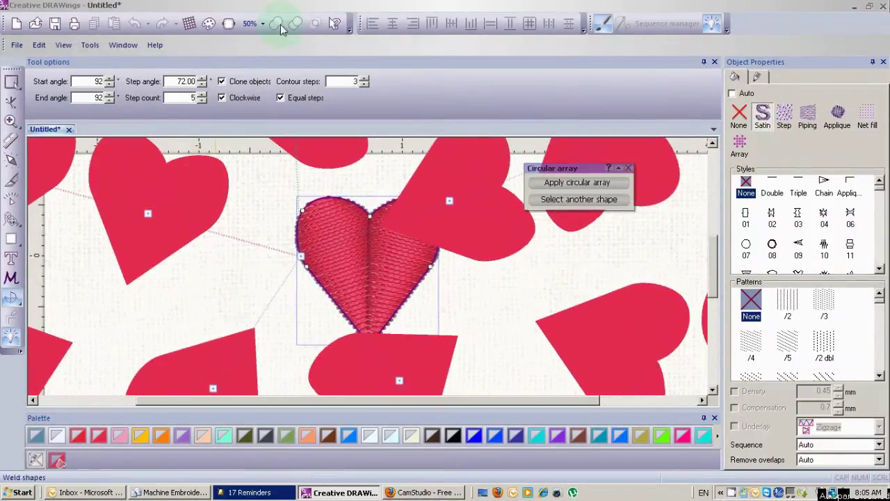
{"action": "left_click", "coordinate": [255, 23]}
{"action": "left_click", "coordinate": [272, 67]}
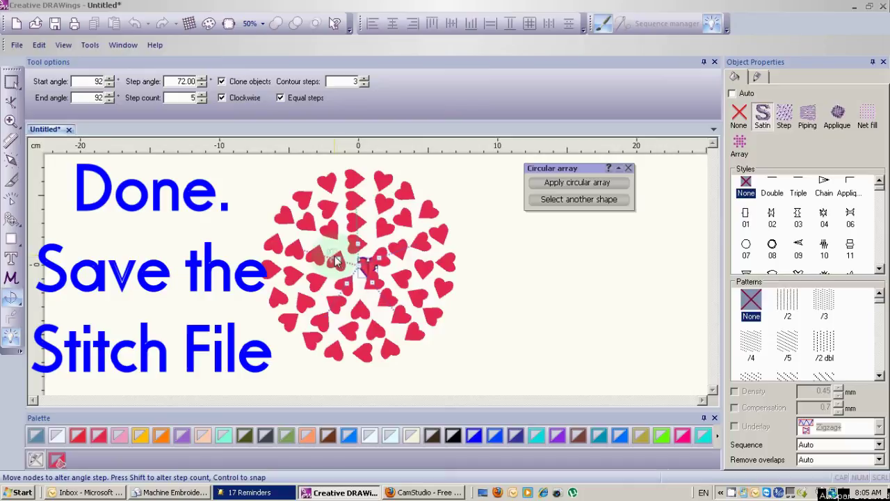
{"action": "key", "text": "Escape"}
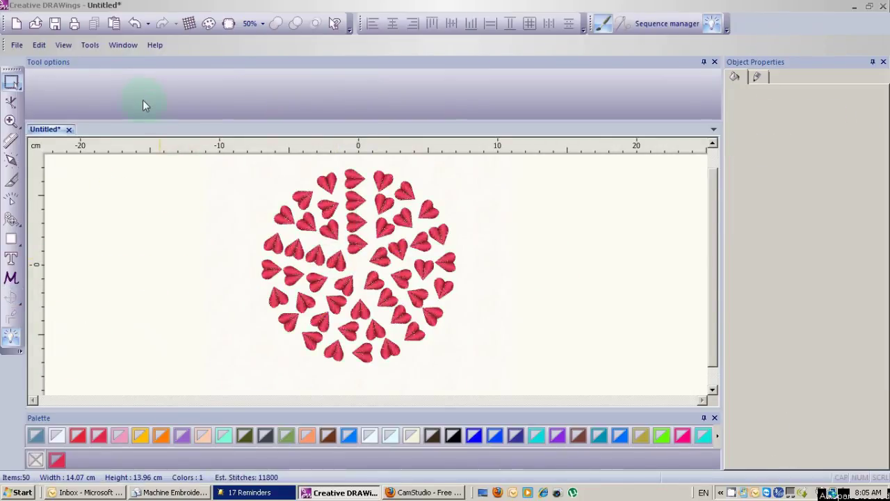
Start saving the heart design as a new file and open the choice of stitch file formats
{"action": "left_click", "coordinate": [17, 45]}
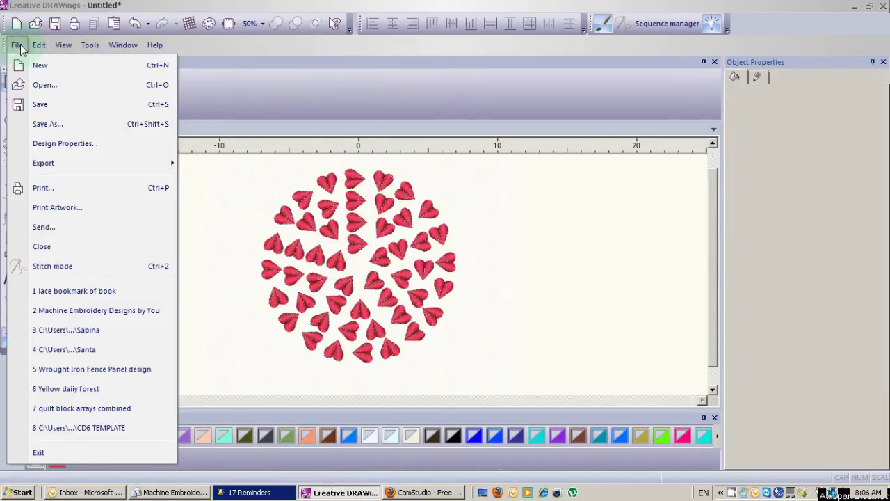
{"action": "left_click", "coordinate": [49, 125]}
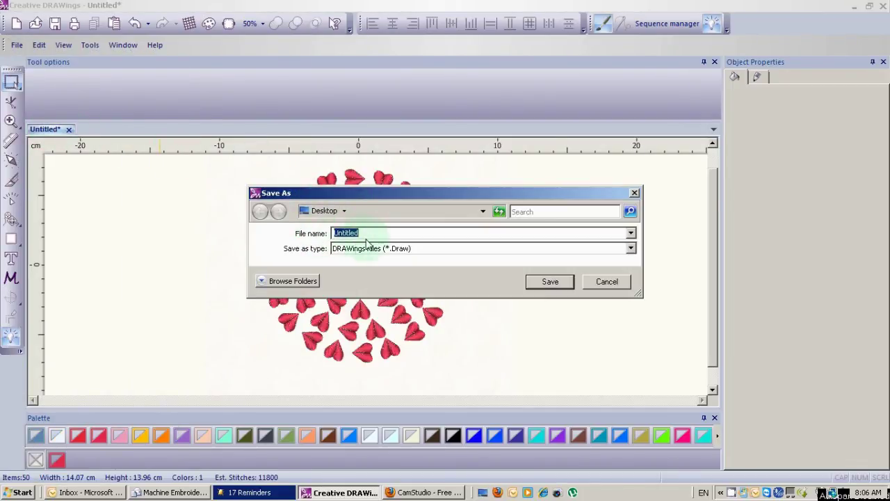
{"action": "left_click", "coordinate": [630, 249]}
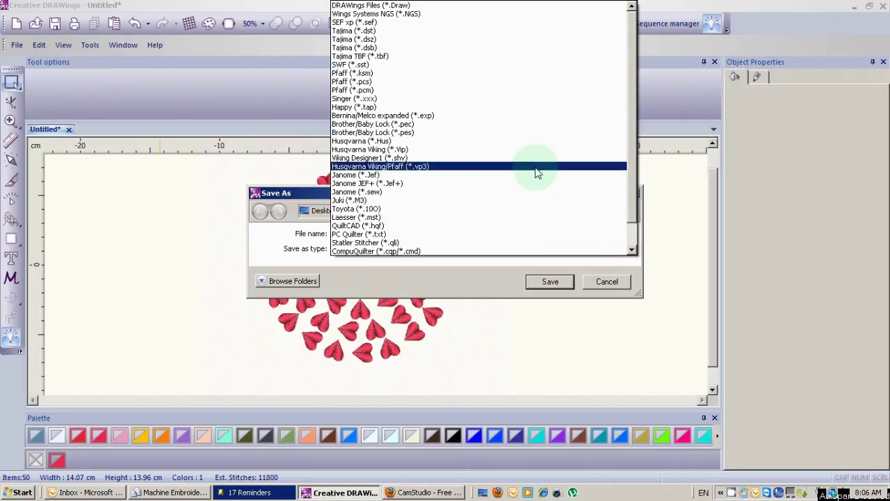